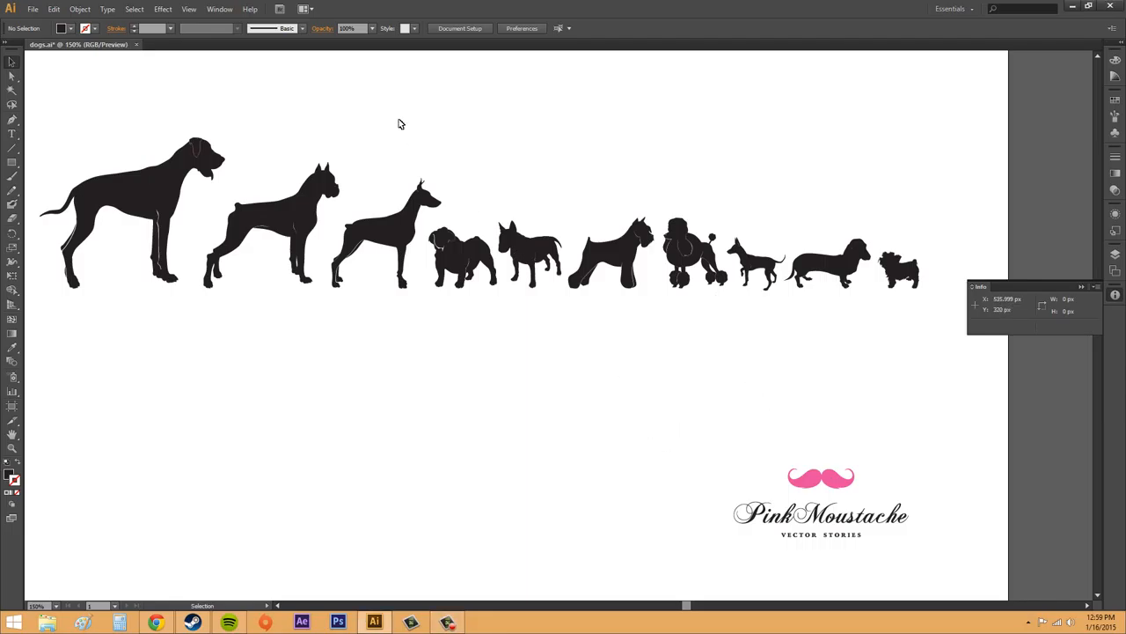
Locate the Info panel among the available panels, then collapse it and expand it again
click(219, 8)
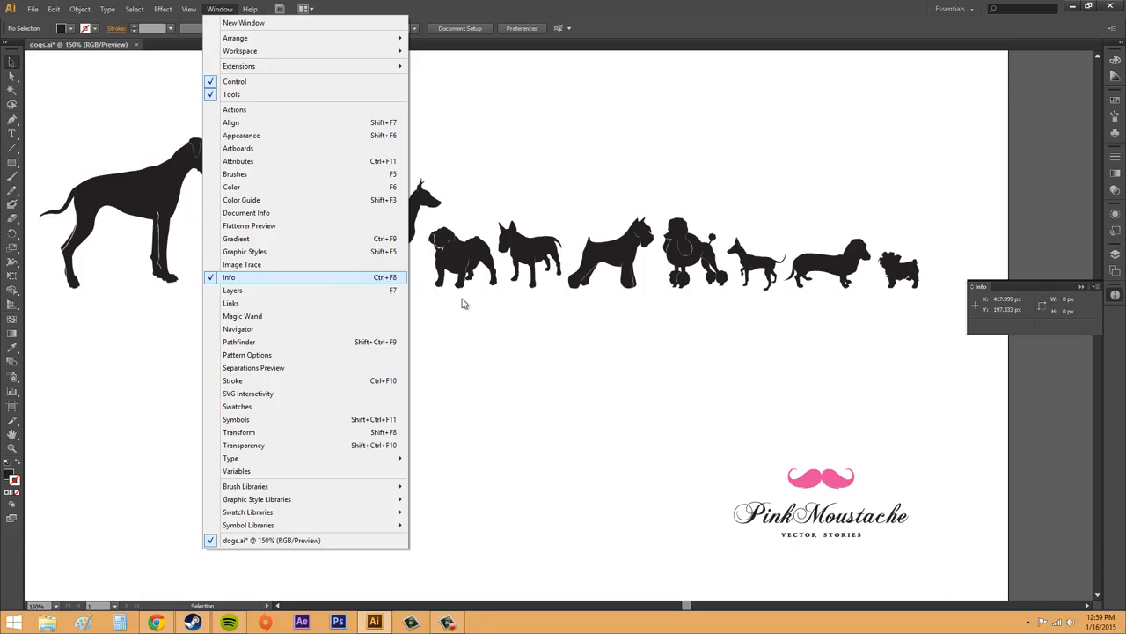
click(535, 356)
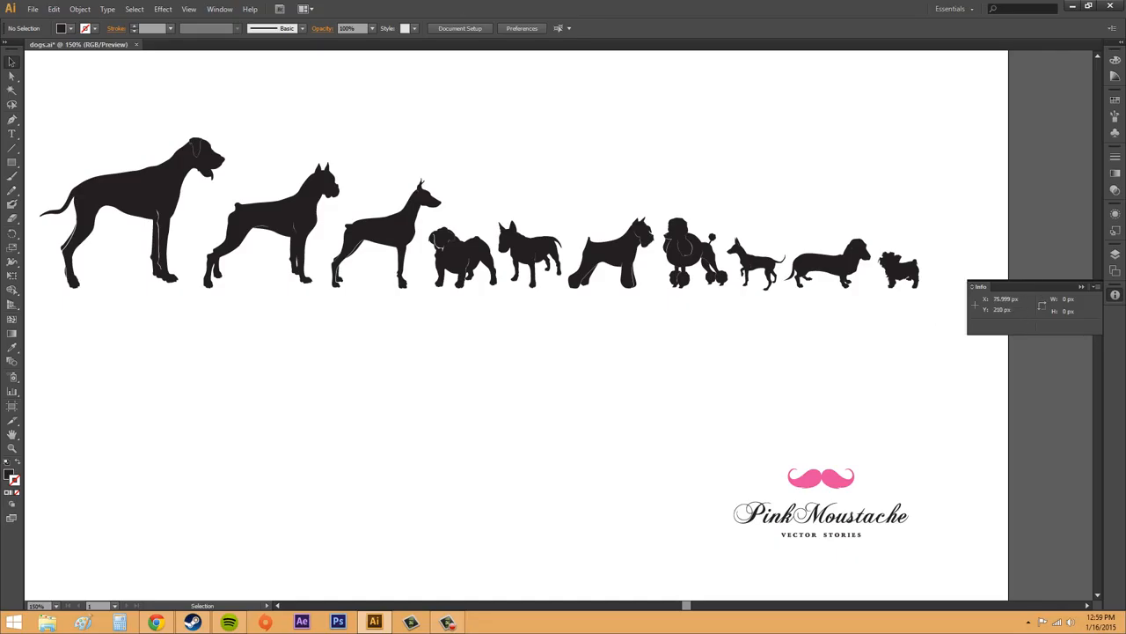
click(1113, 299)
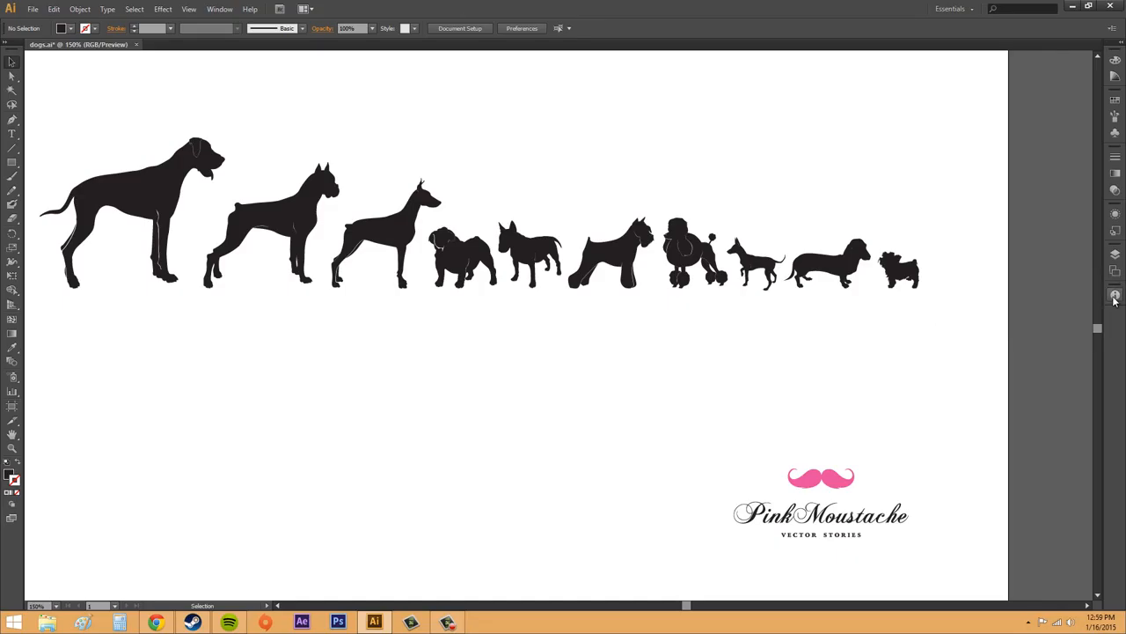
click(1114, 299)
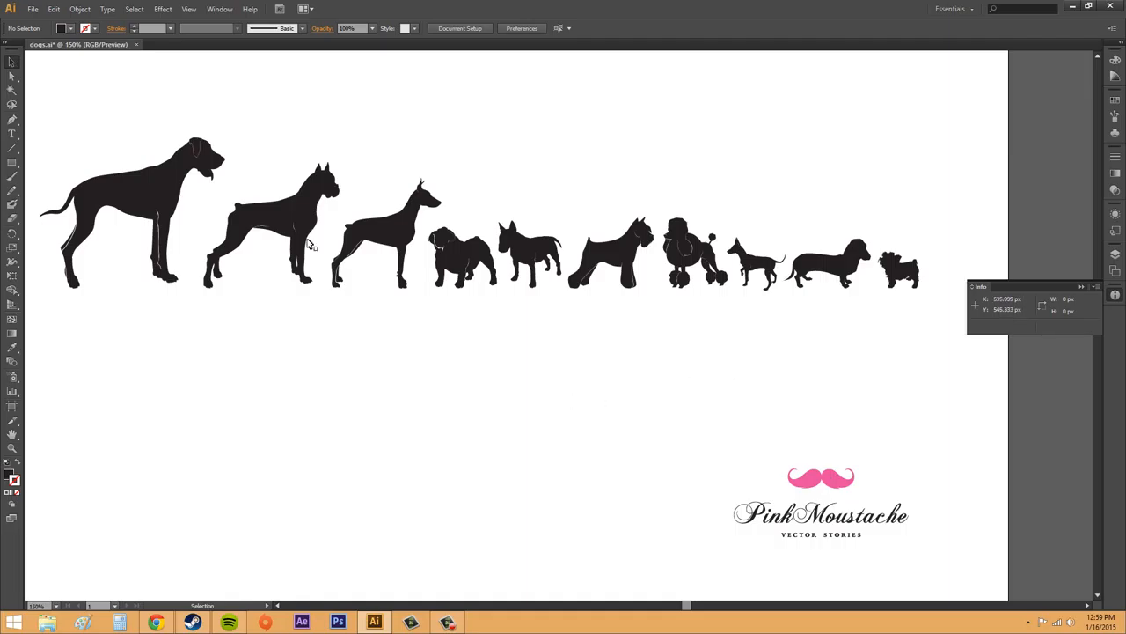
Select the schnauzer silhouette to read its position and size in the Info panel, and deselect it
click(13, 63)
click(593, 247)
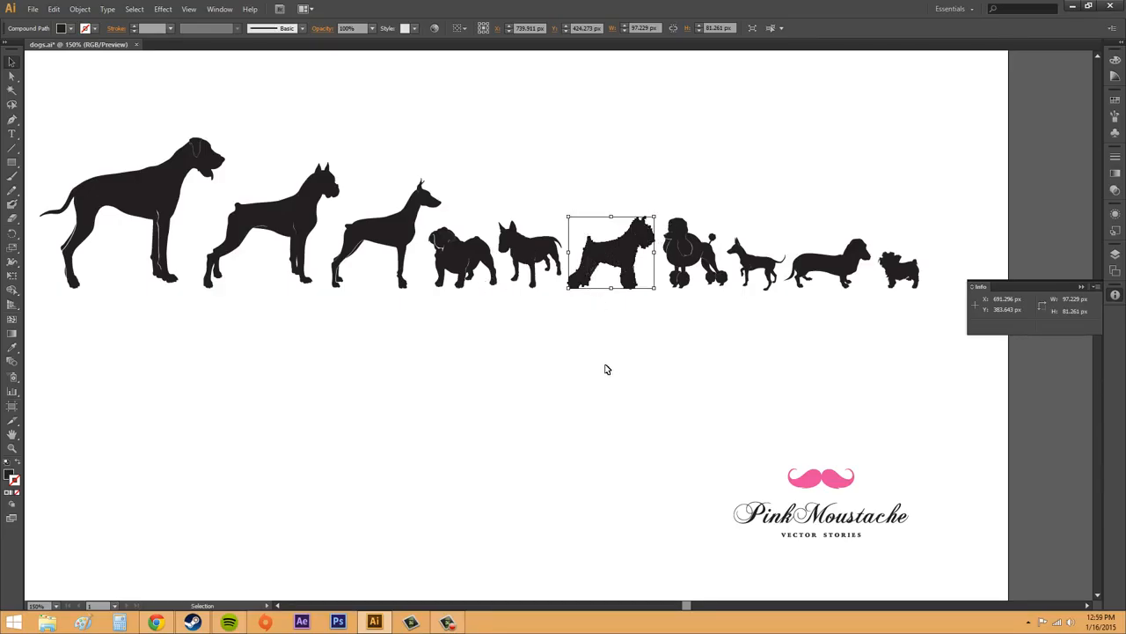
click(691, 380)
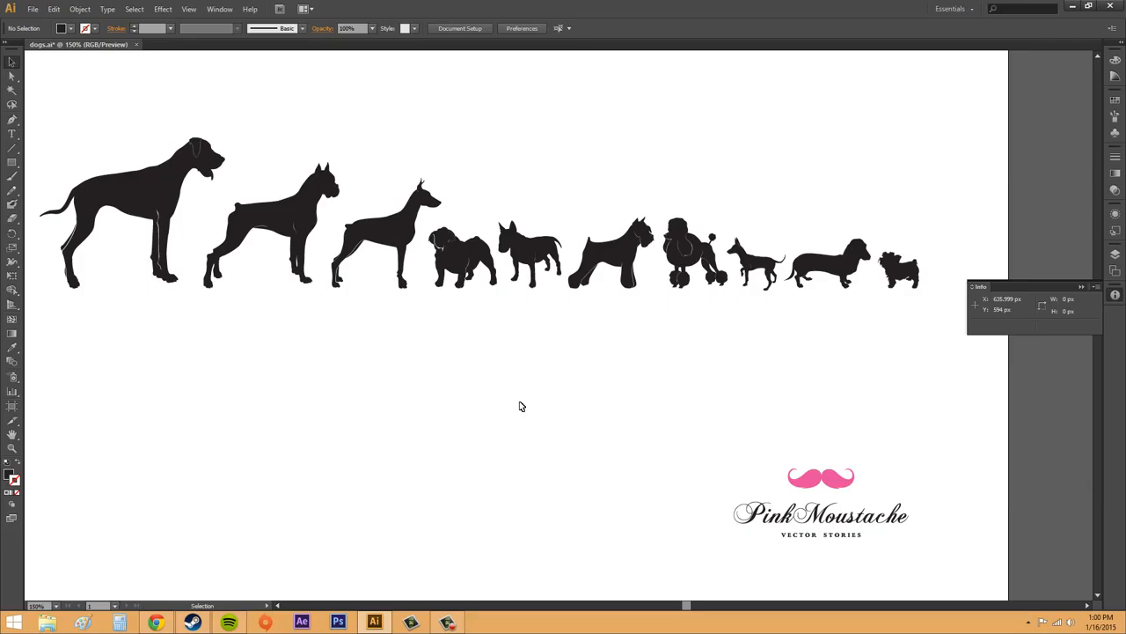
Select the schnauzer and poodle silhouettes together to compare their combined dimensions with the schnauzer's own, and clear the selection
click(592, 281)
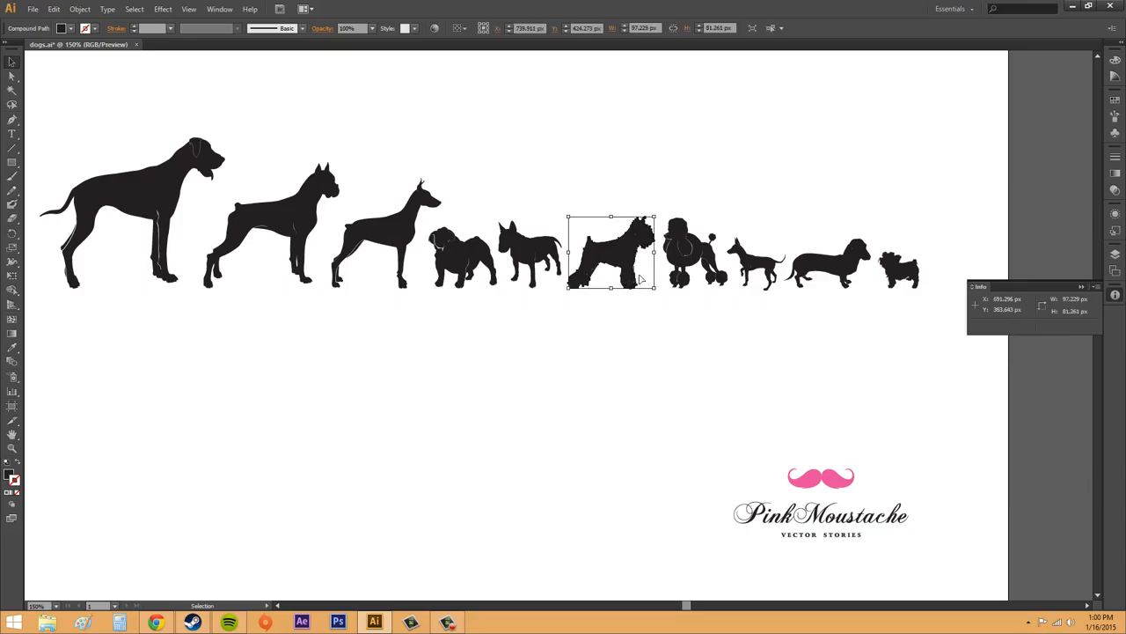
shift+click(692, 263)
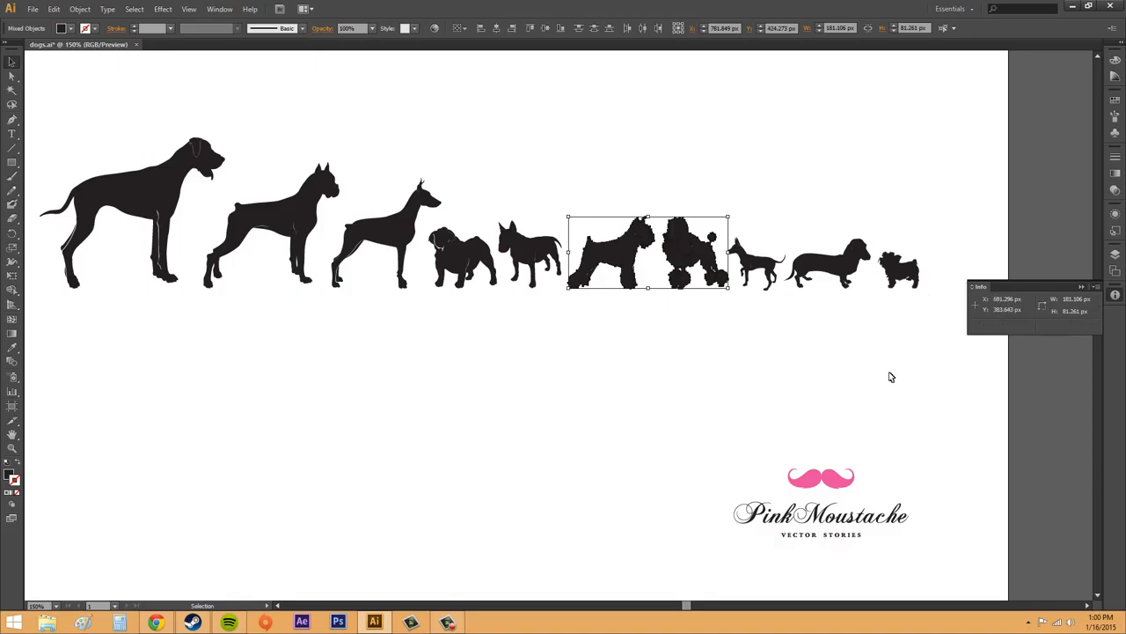
click(695, 351)
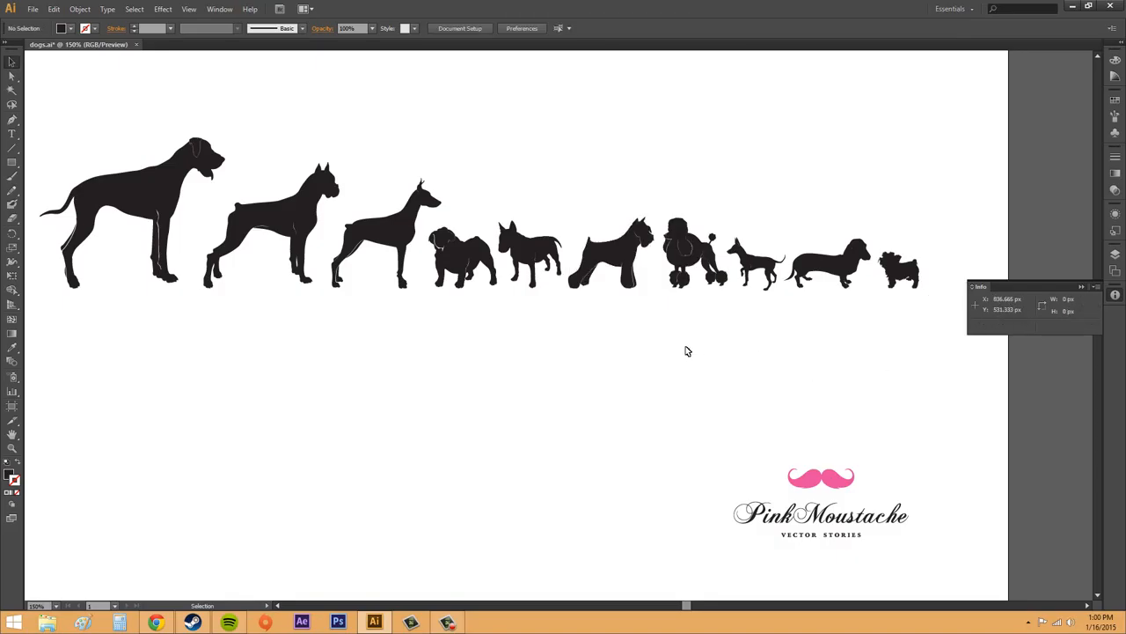
click(640, 268)
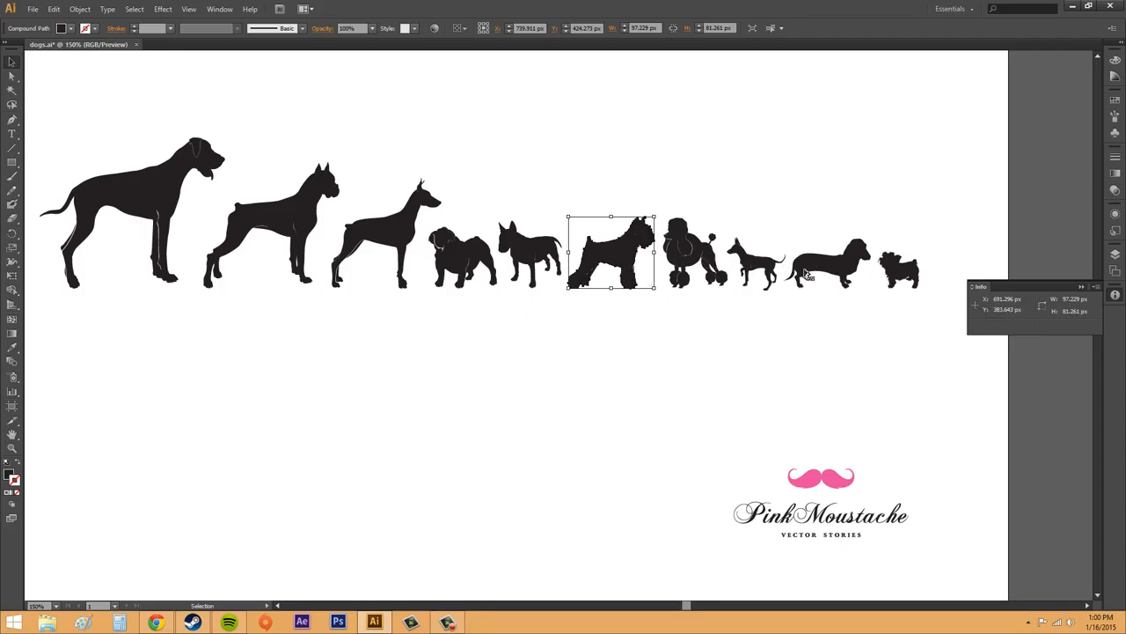
shift+click(693, 254)
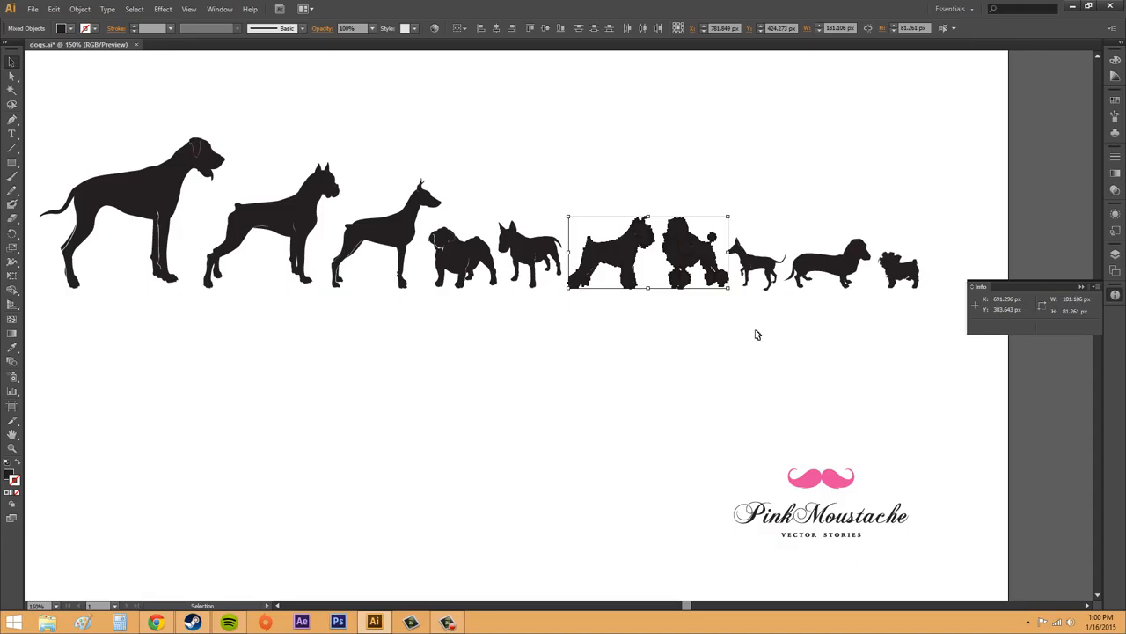
click(616, 356)
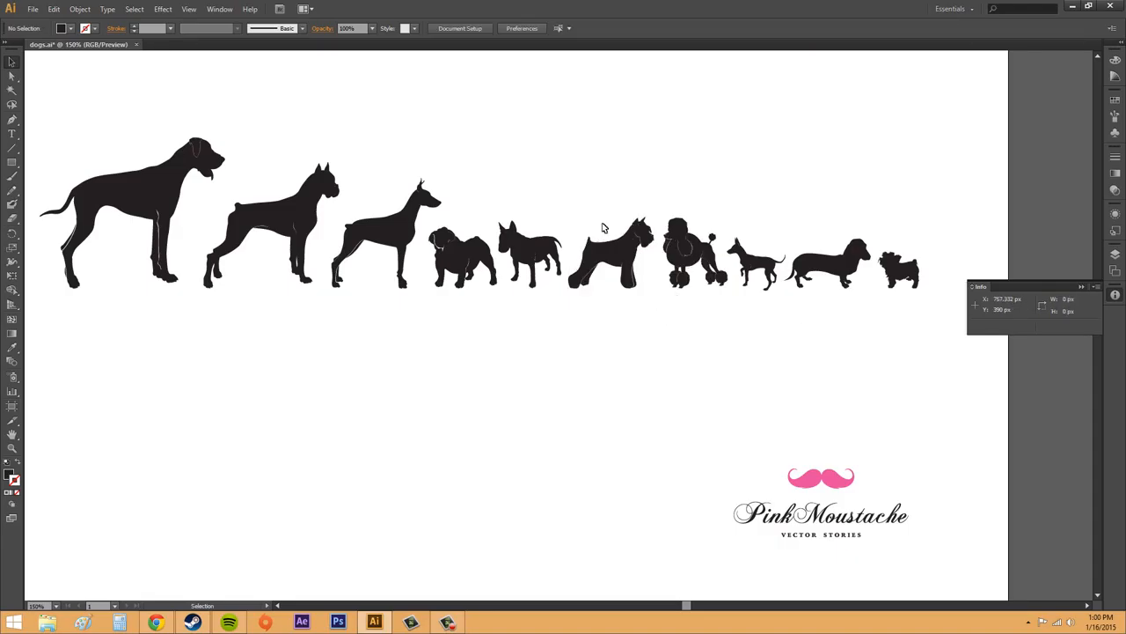
click(608, 251)
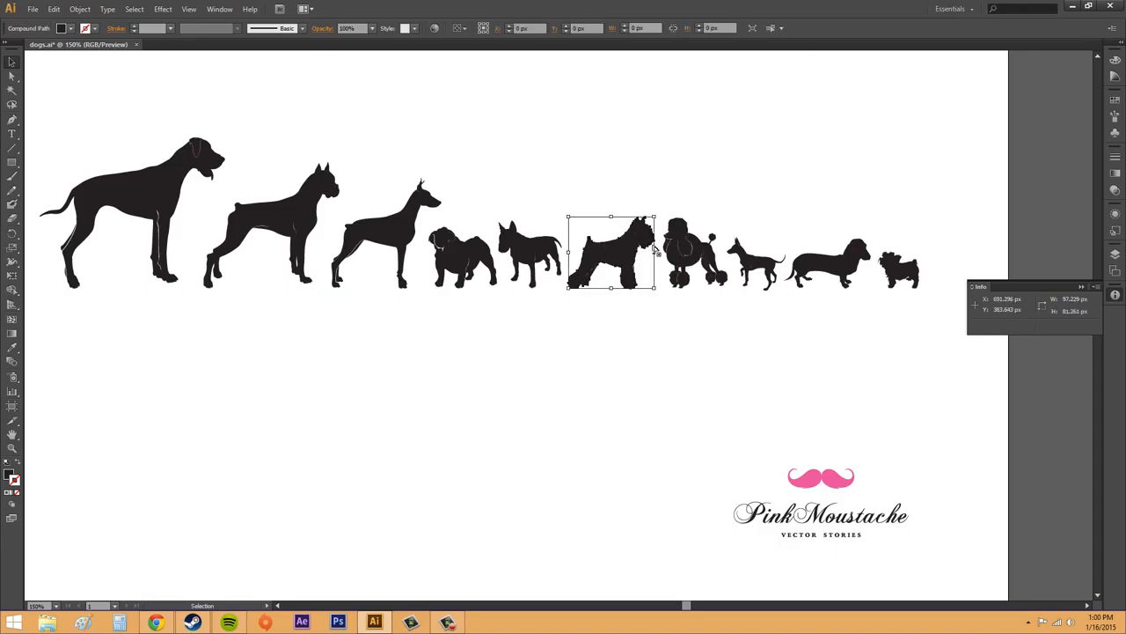
shift+click(701, 252)
click(701, 371)
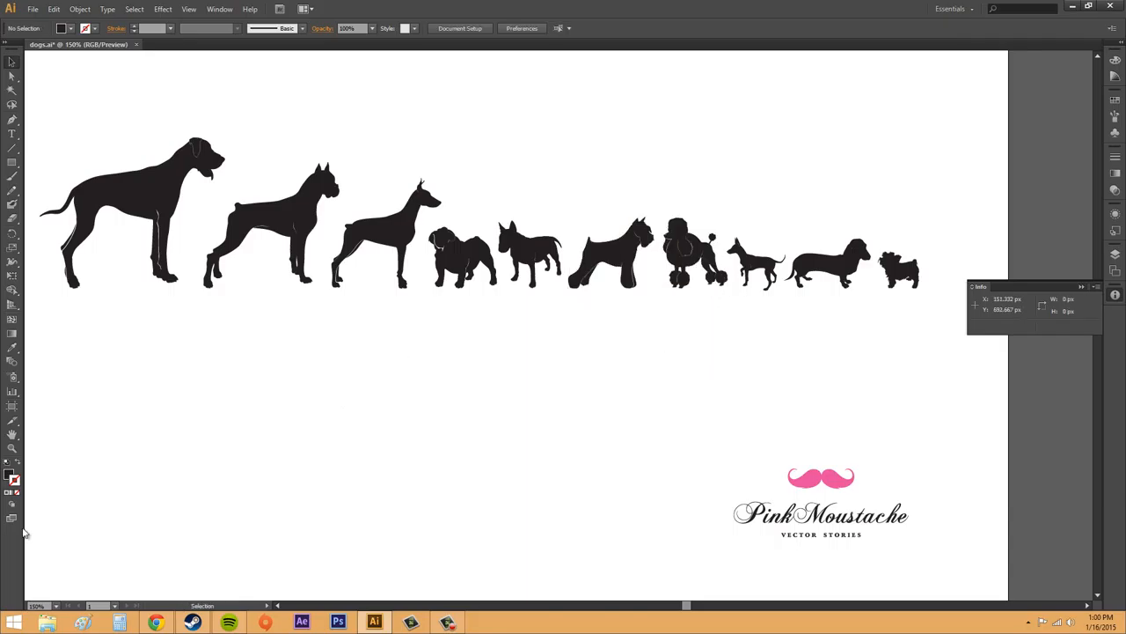
Activate the Zoom tool to read the magnification in the Info panel, and return to the Selection tool
click(11, 448)
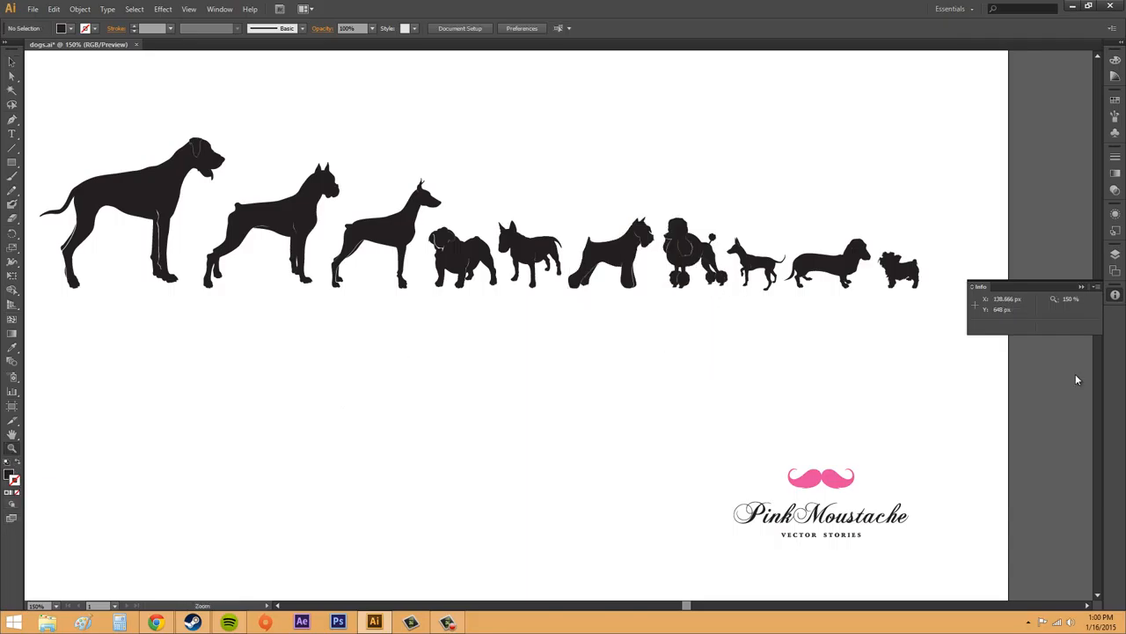
click(11, 61)
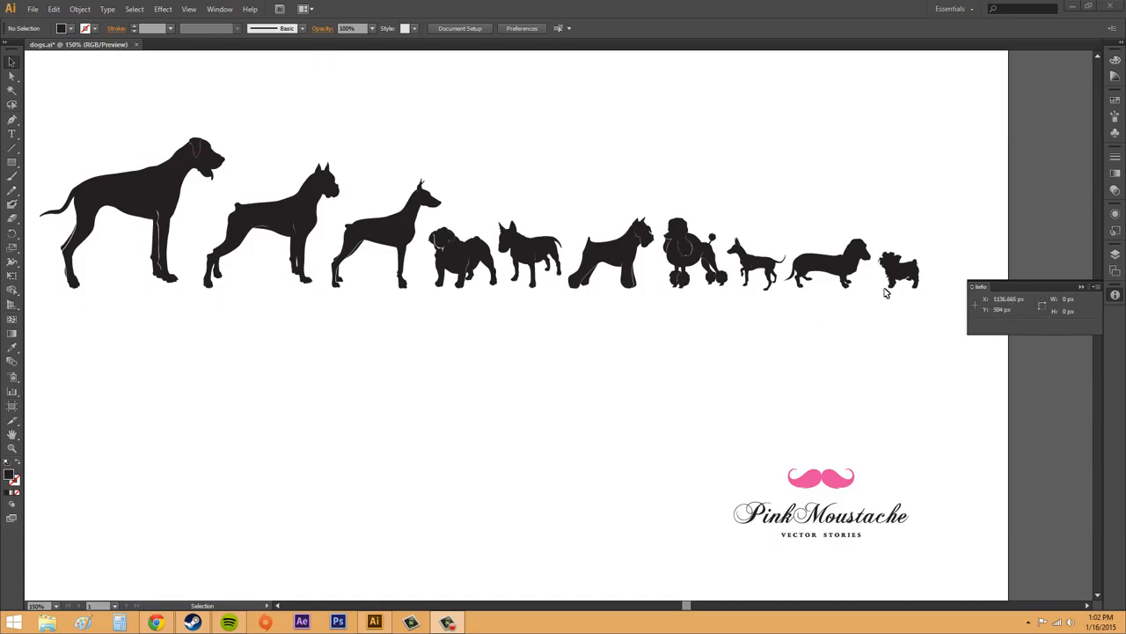
Try scaling the poodle silhouette freehand about its centre to about 233% width and 268% height, and undo the scaling
click(692, 252)
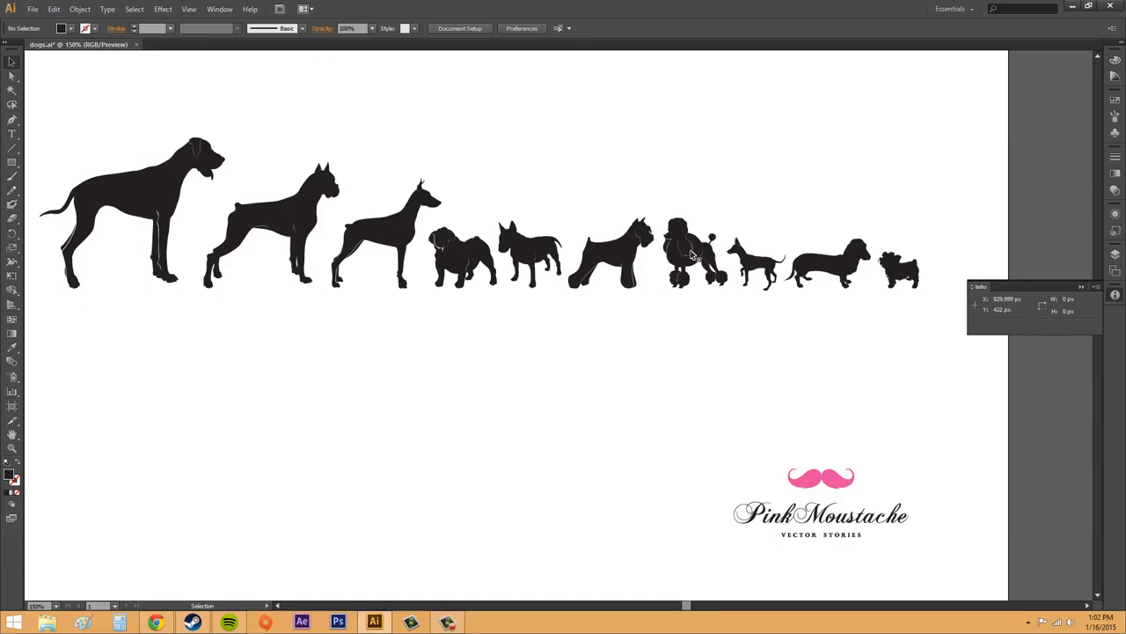
click(692, 259)
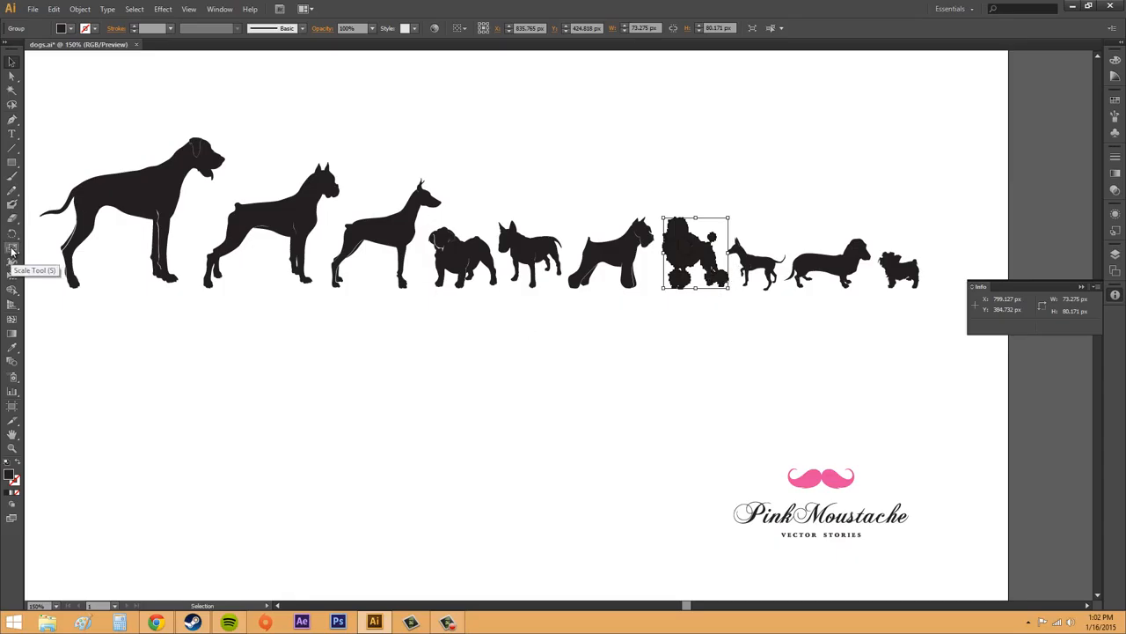
click(12, 249)
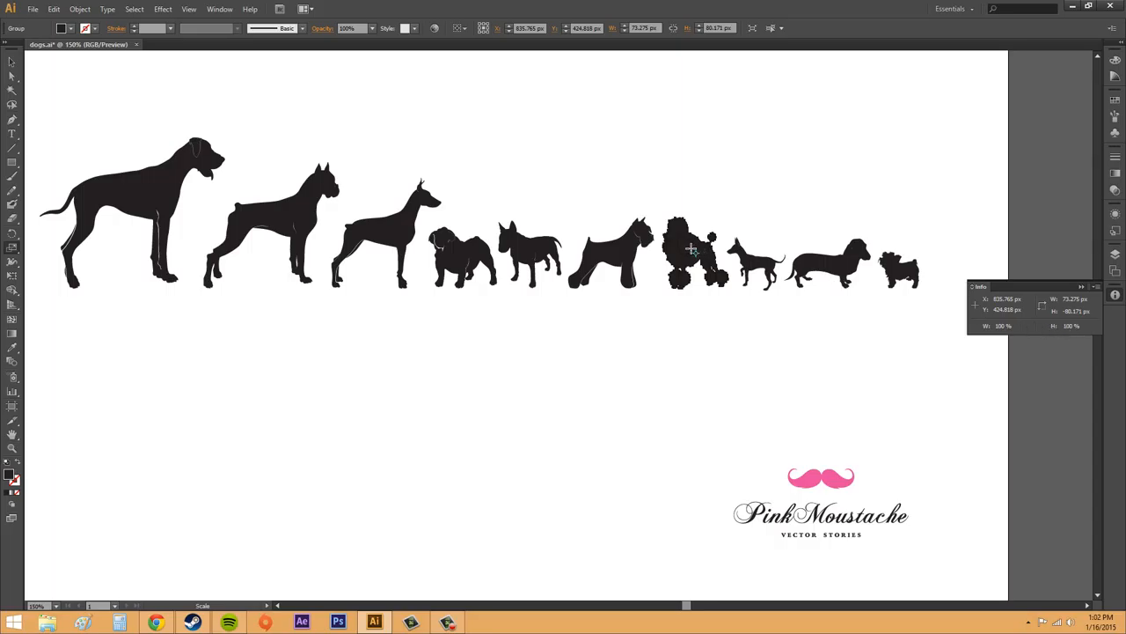
drag(692, 249, 643, 211)
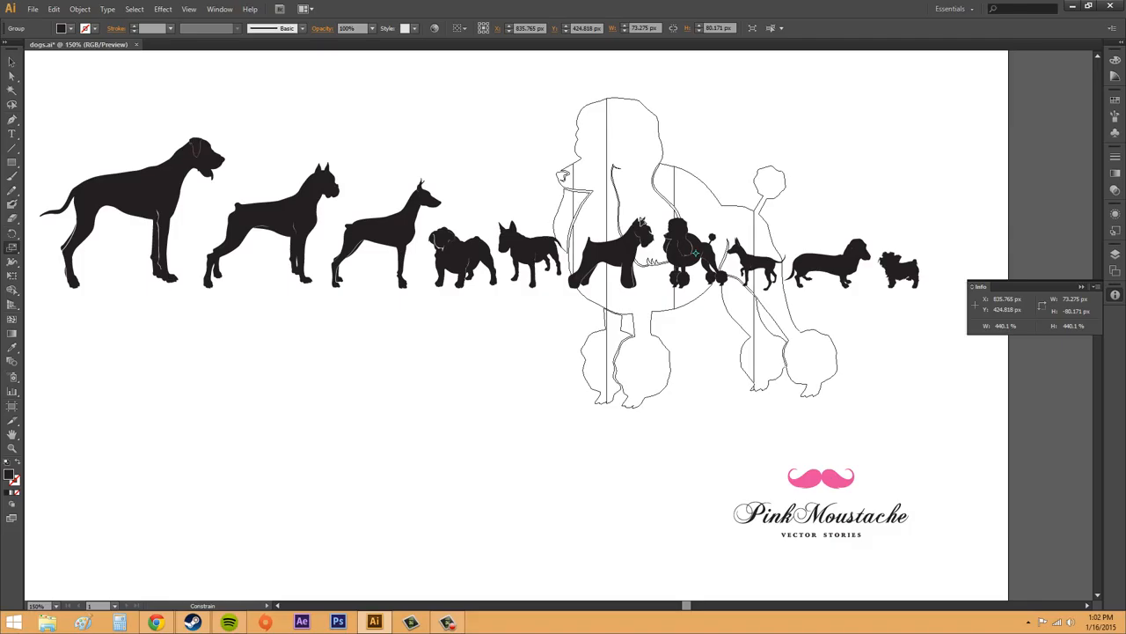
drag(613, 166, 676, 235)
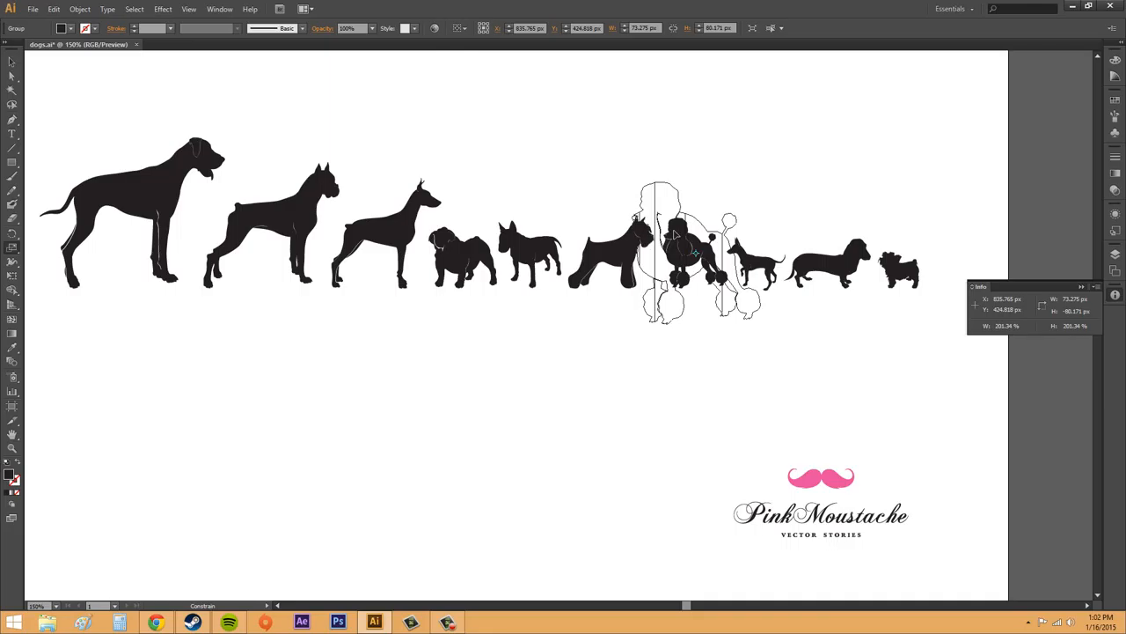
drag(676, 233, 671, 227)
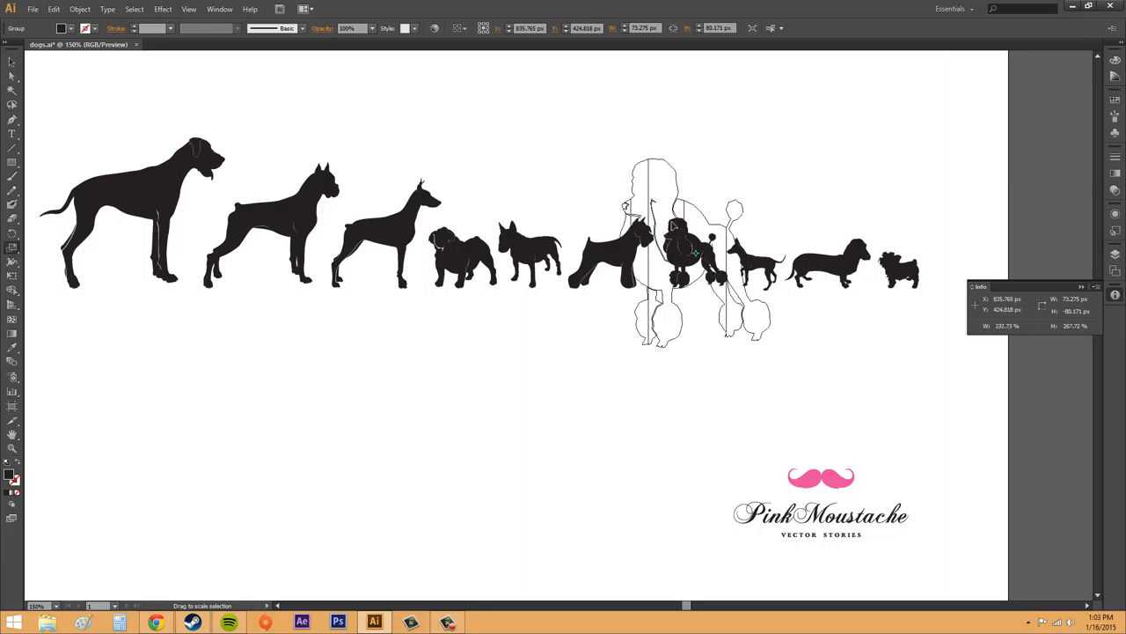
drag(671, 227, 672, 227)
key(ctrl+z)
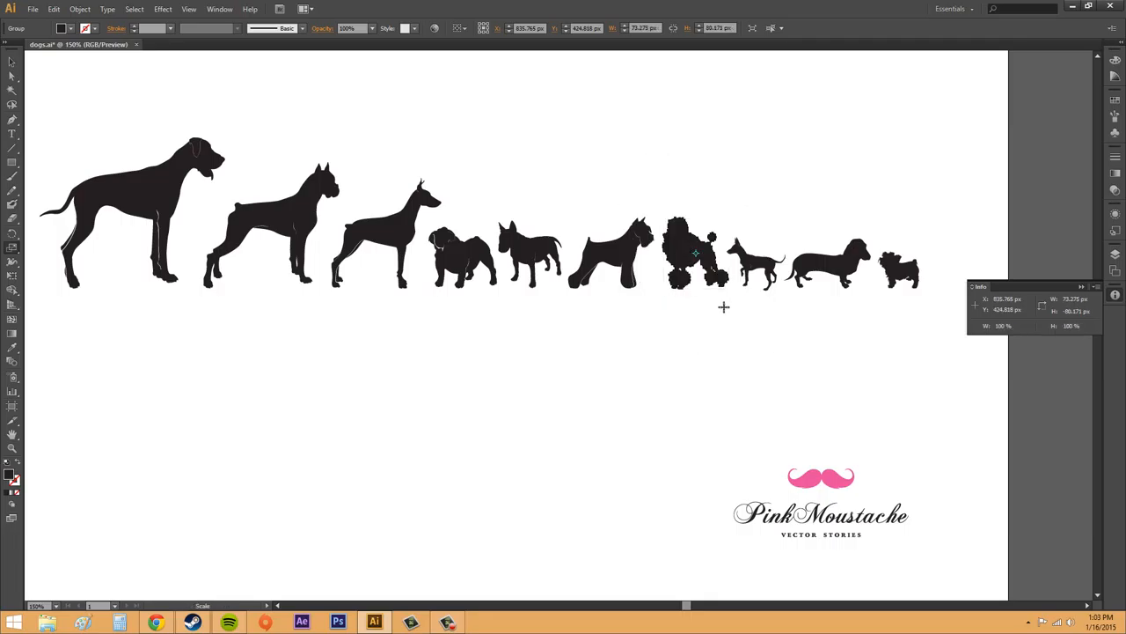
click(11, 62)
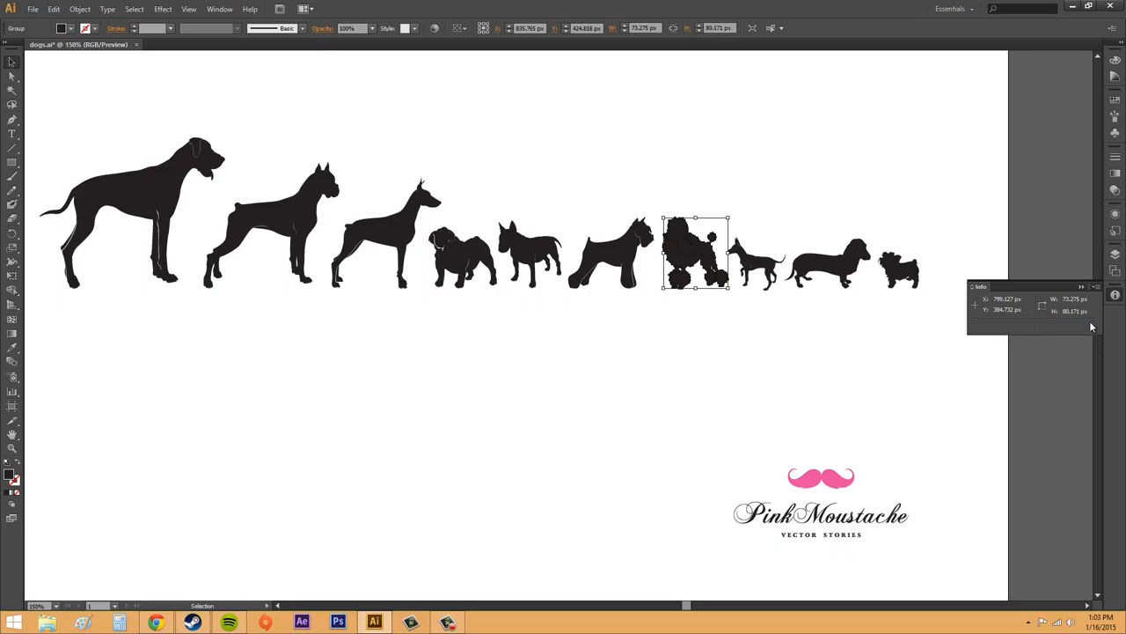
Show the Info panel's additional options for the selected poodle's fill and stroke, and deselect the poodle
click(1096, 289)
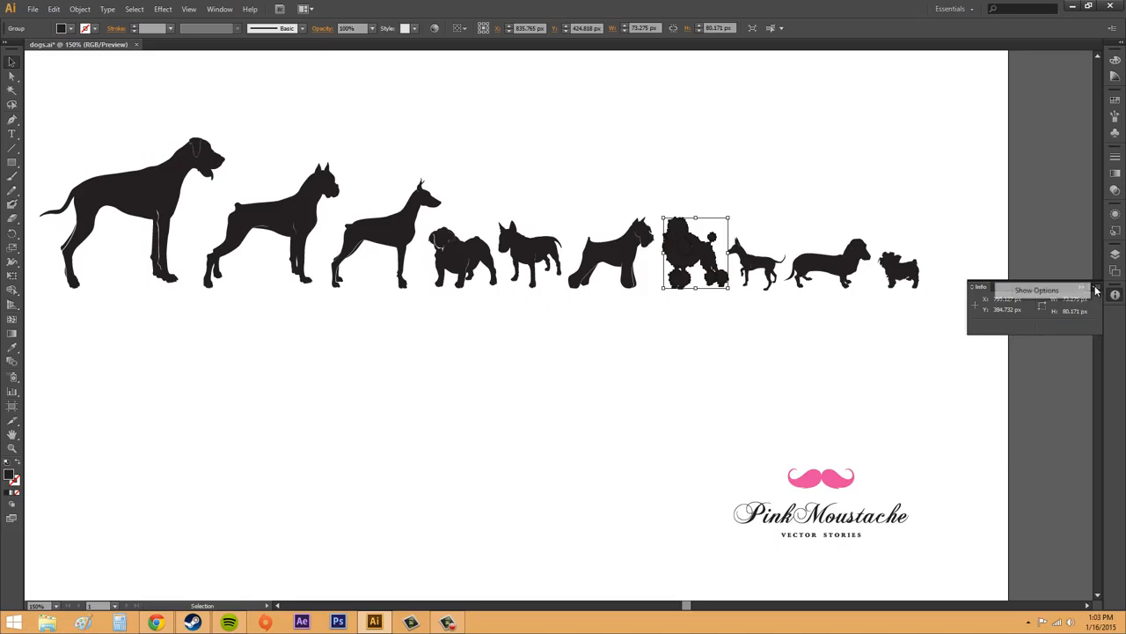
click(1031, 291)
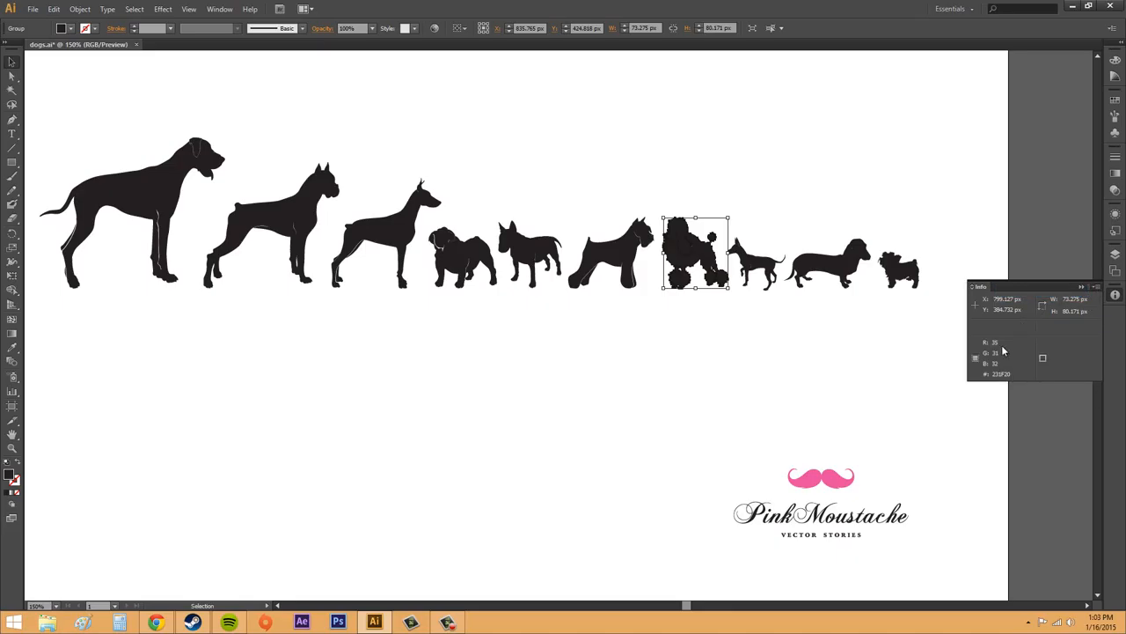
click(849, 376)
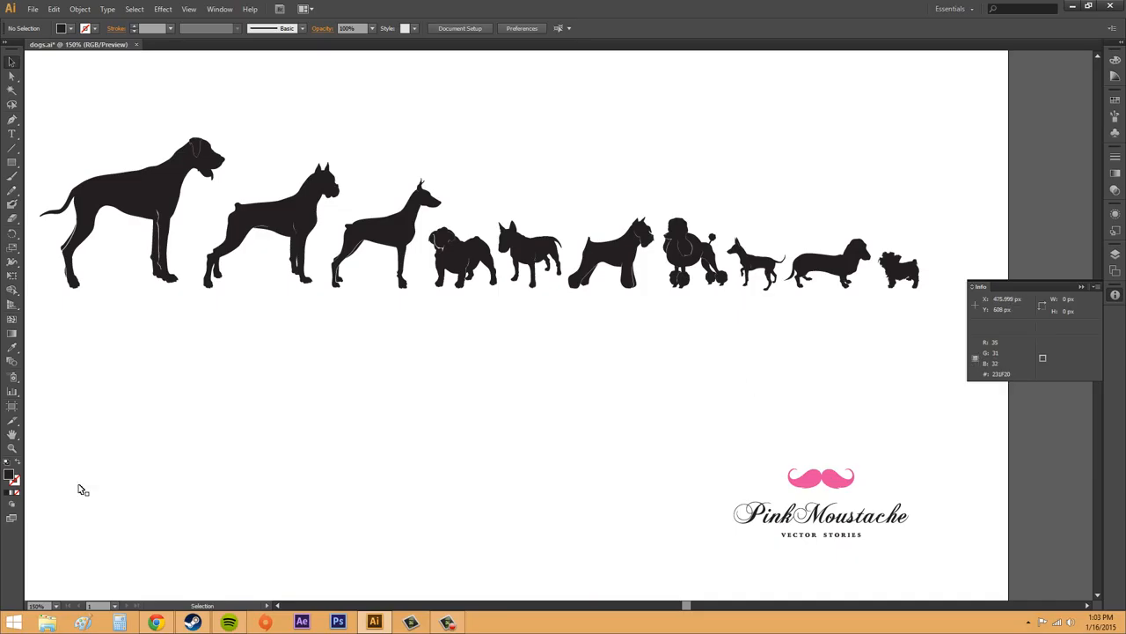
Set the fill colour to crimson red, #C6063D
double_click(14, 477)
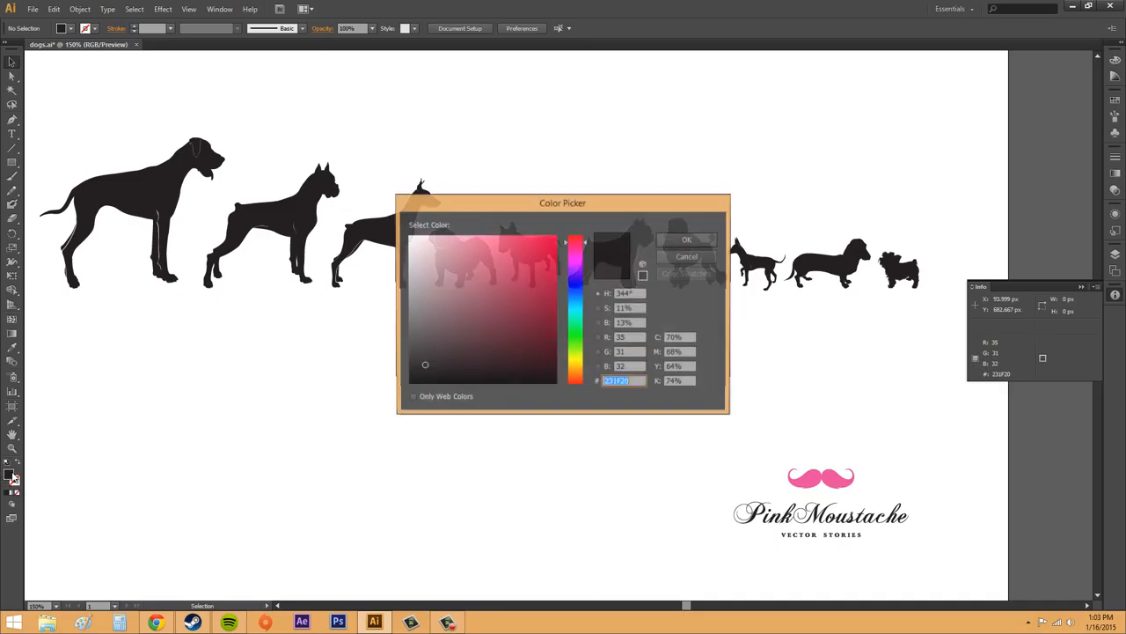
click(548, 269)
click(687, 240)
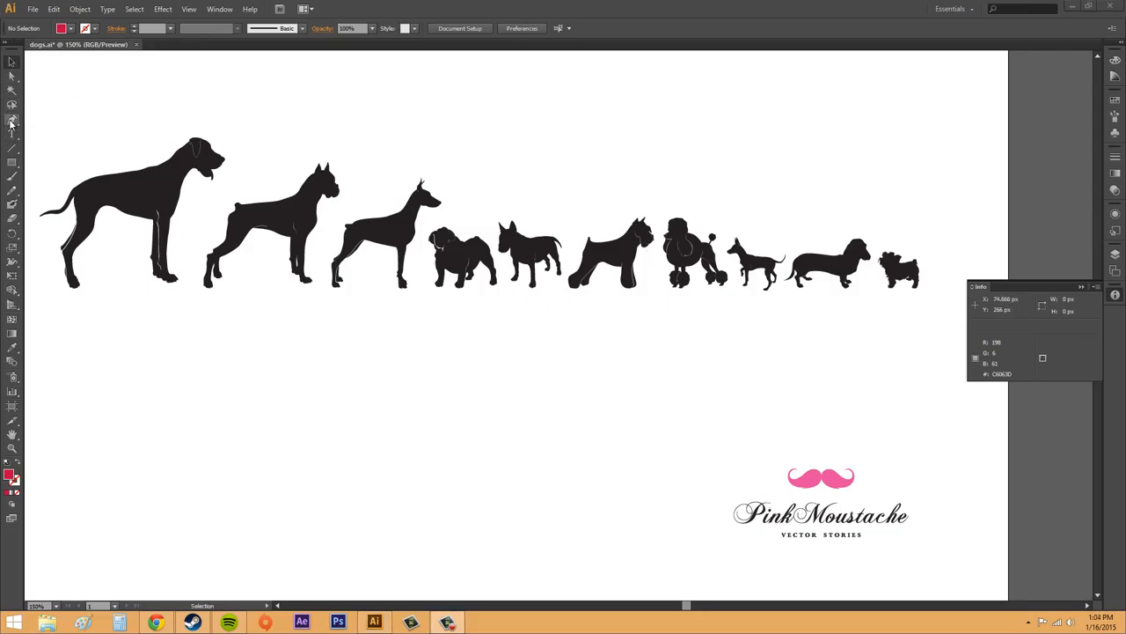
Draw a crimson triangle about 75 px high below the largest dogs with the Pen tool, and delete it
click(13, 122)
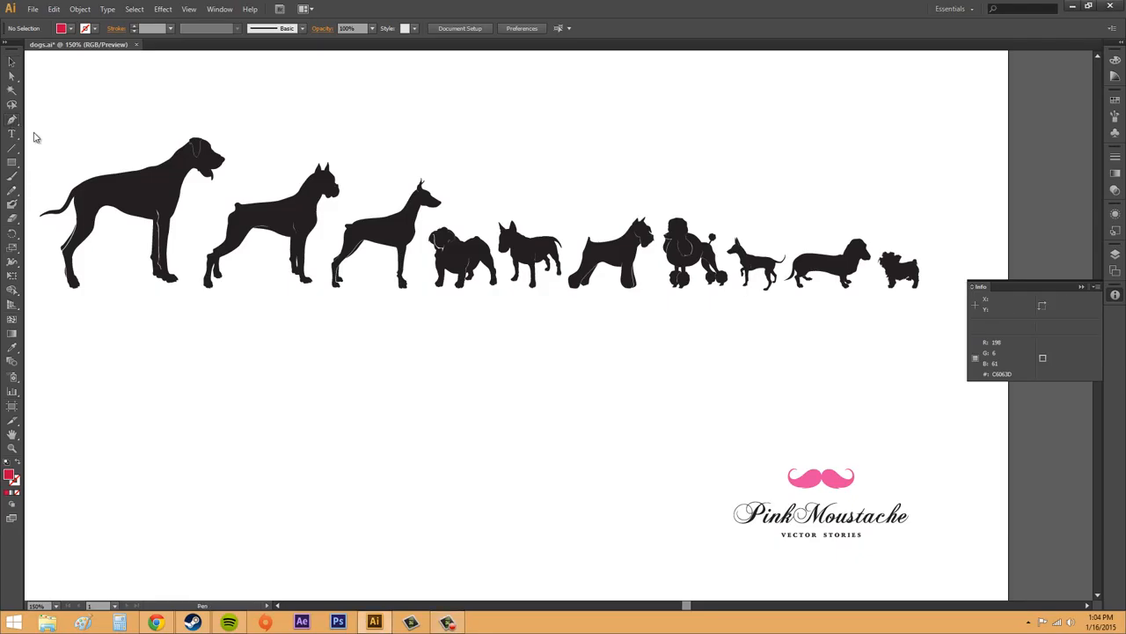
click(224, 405)
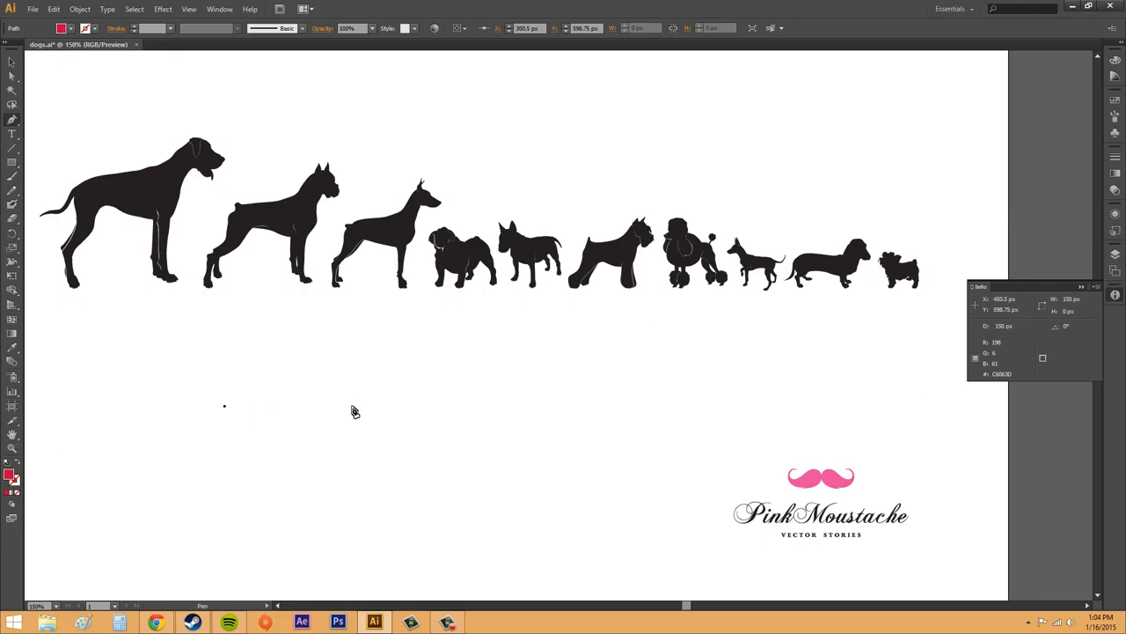
click(340, 472)
click(158, 472)
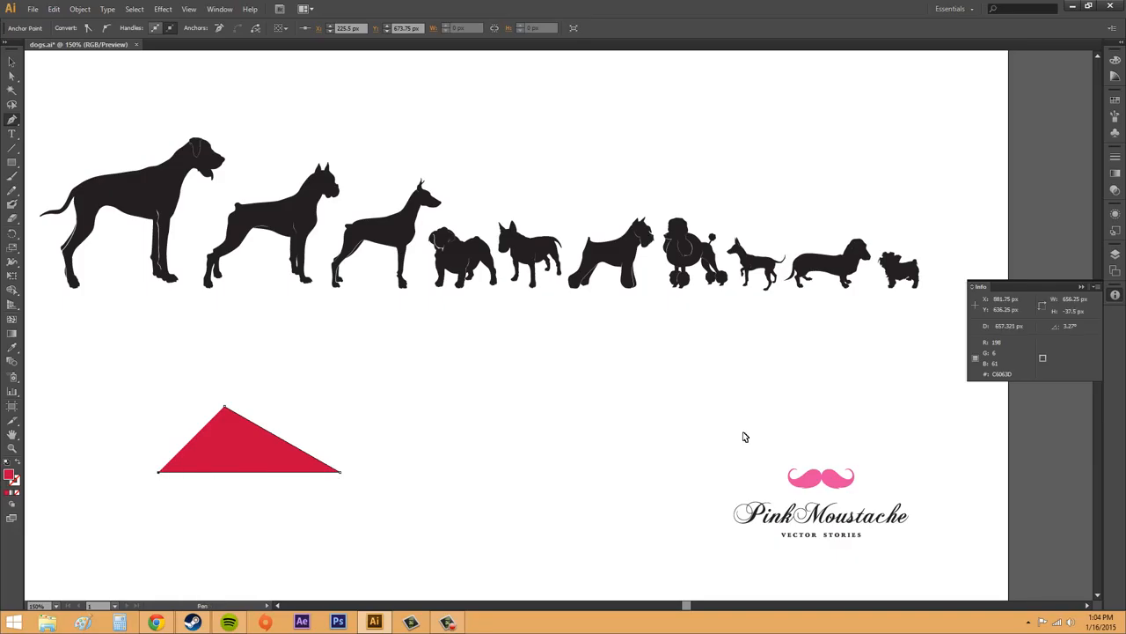
key(Delete)
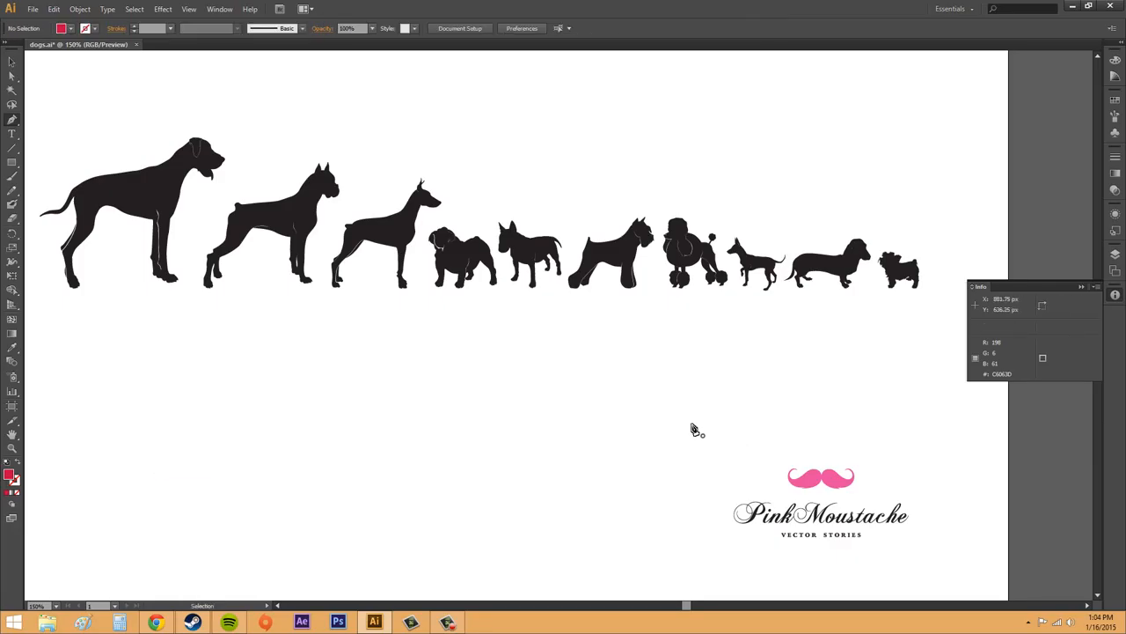
click(11, 62)
click(12, 176)
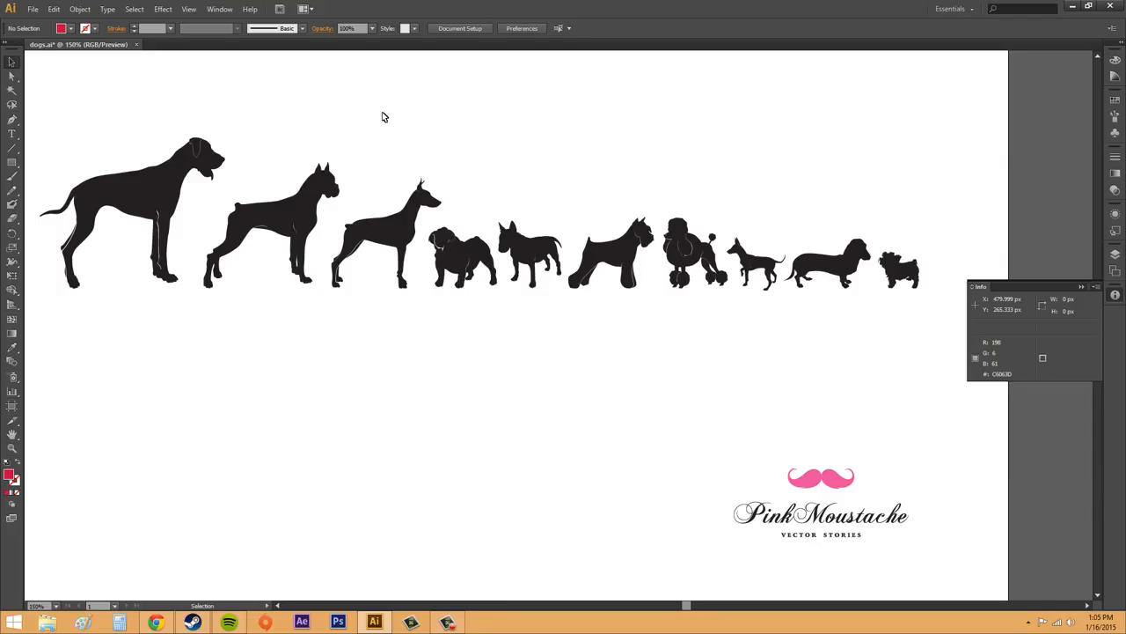
click(52, 10)
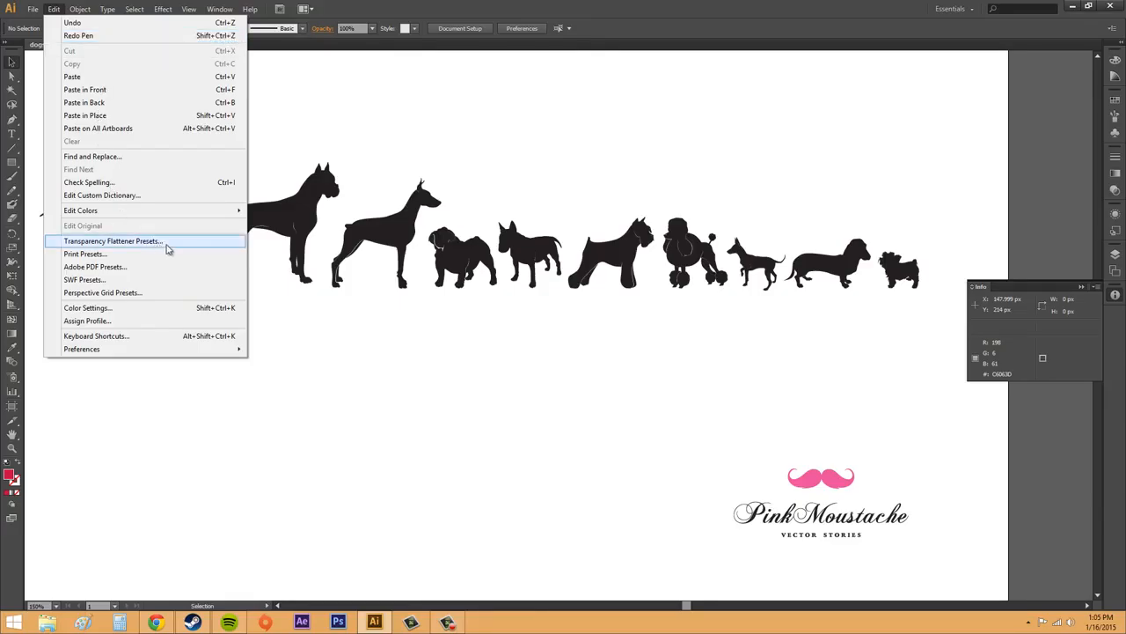
click(375, 363)
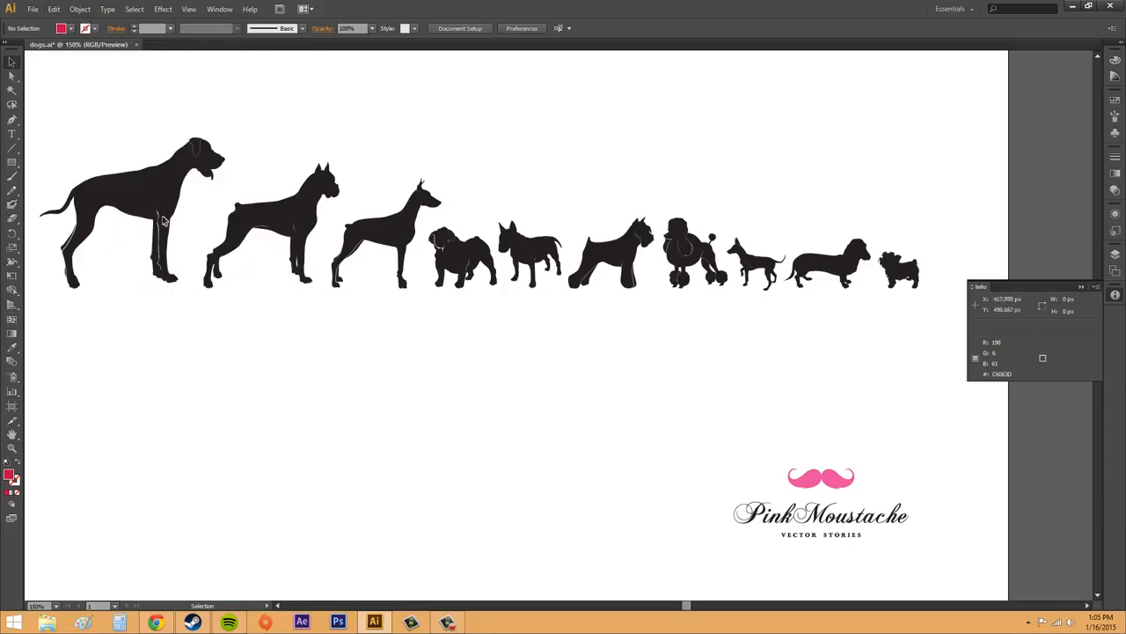
click(53, 12)
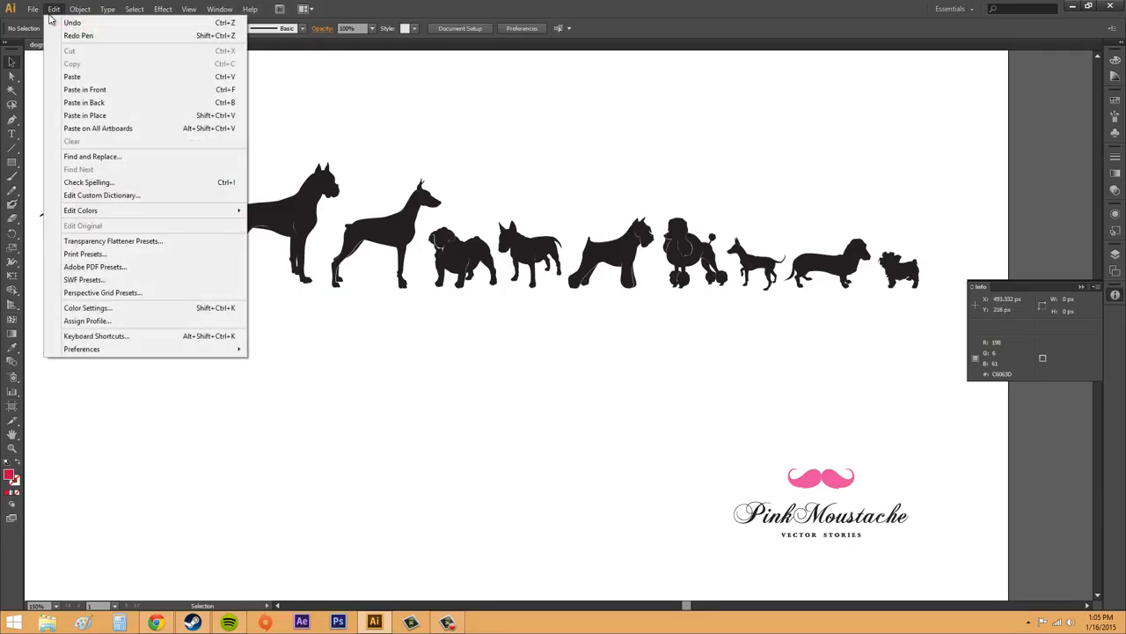
click(77, 11)
click(363, 479)
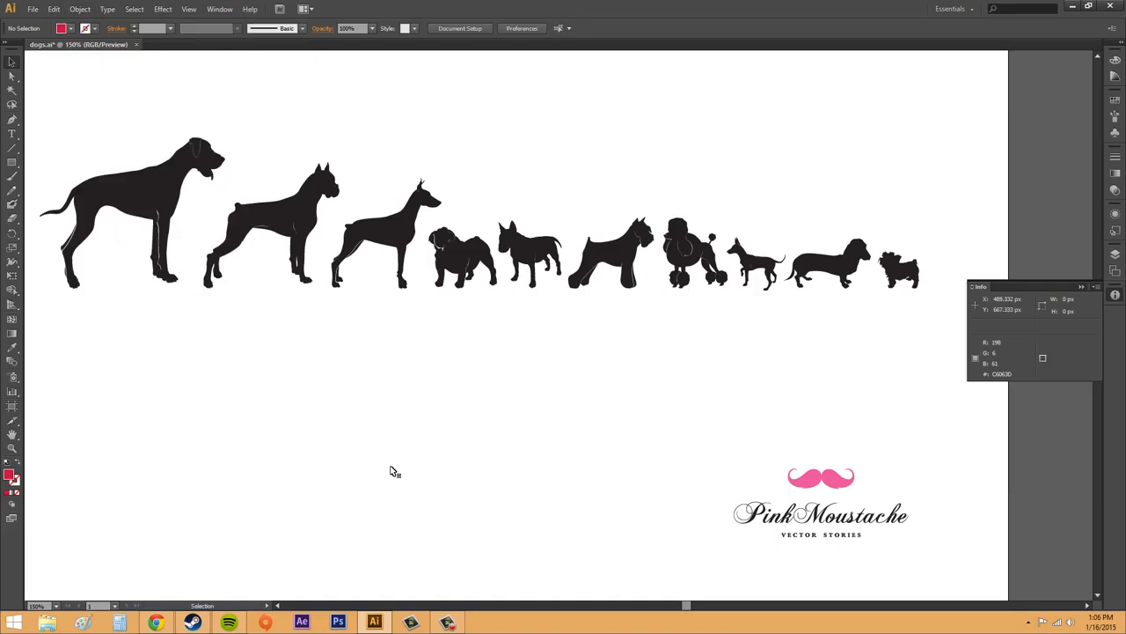